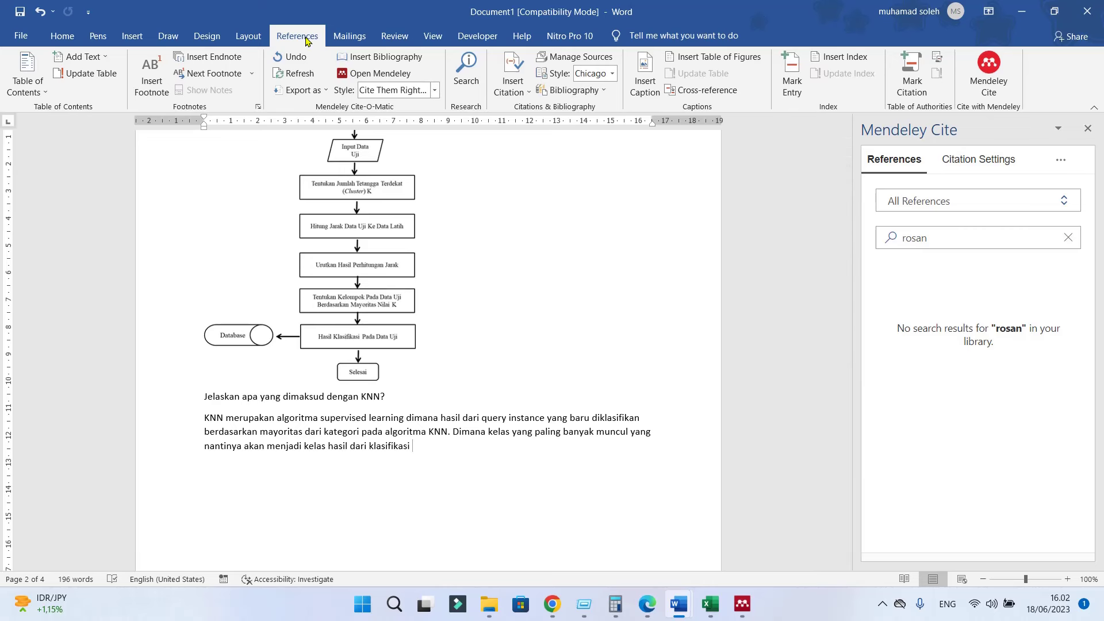
# Confirm the Mendeley Cite search for 'rosan' returns no results, then bring up Mendeley Desktop
pyautogui.click(998, 79)
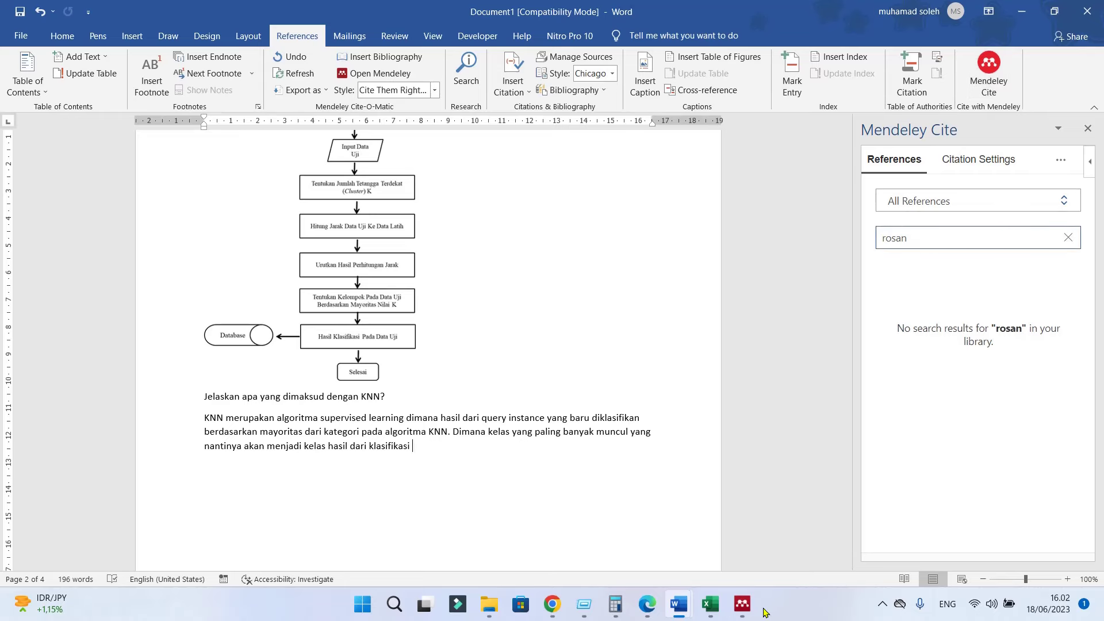
pyautogui.click(743, 604)
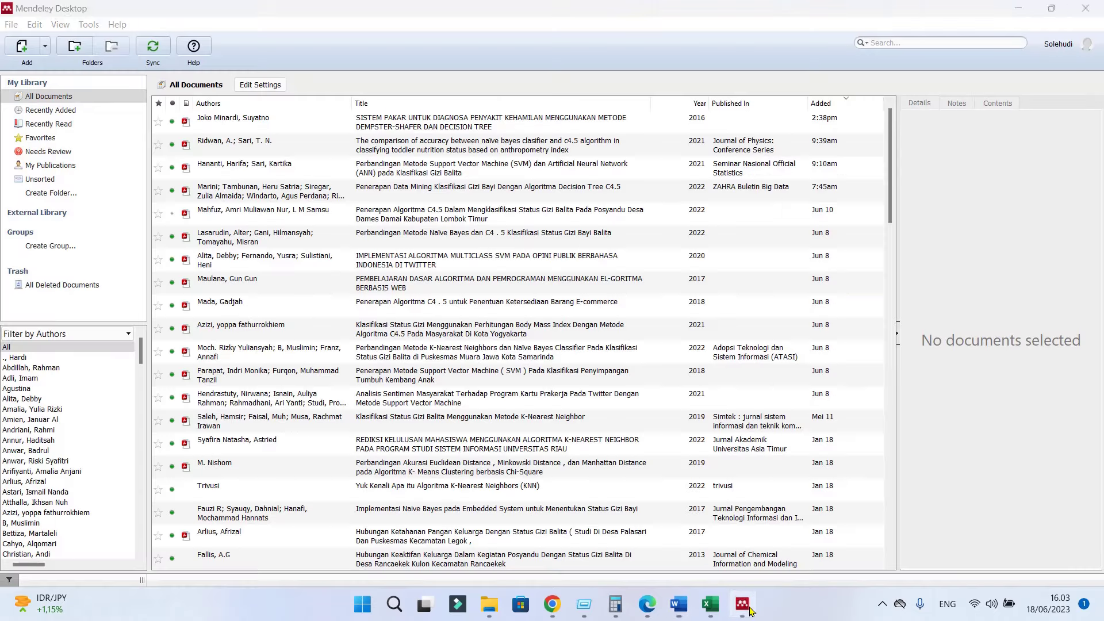
pyautogui.click(26, 49)
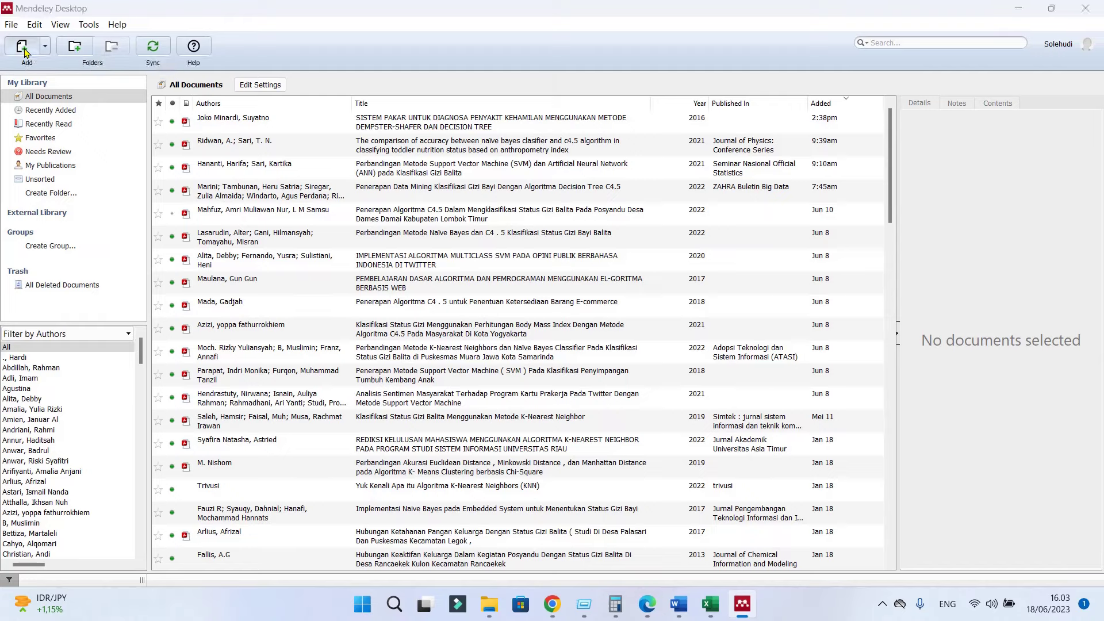
pyautogui.scroll(-1, 282, 209)
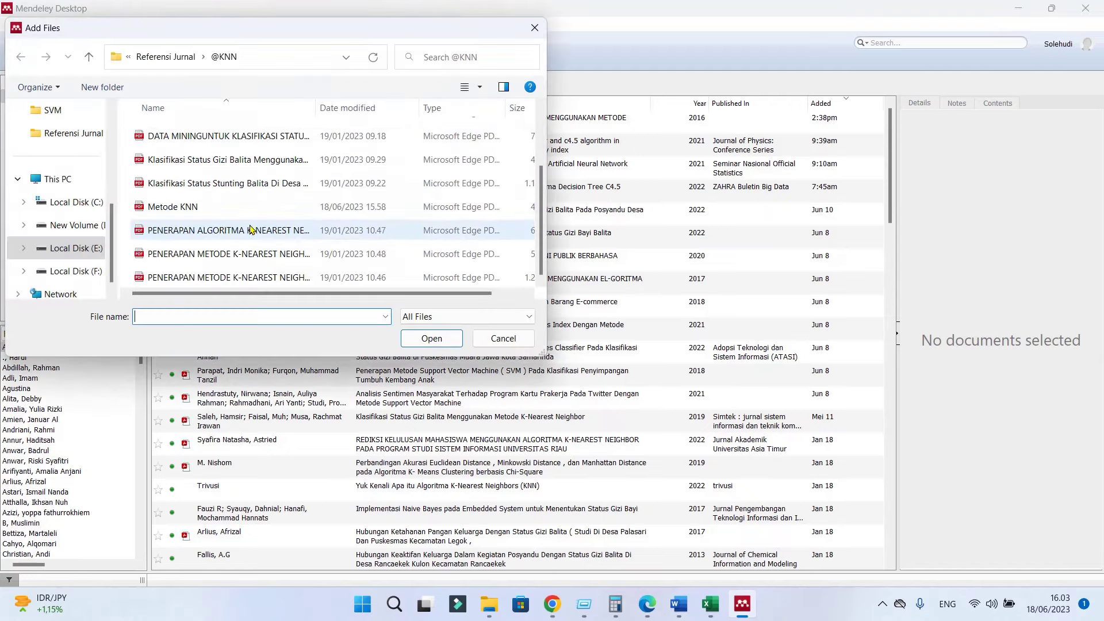
pyautogui.click(172, 207)
pyautogui.click(432, 338)
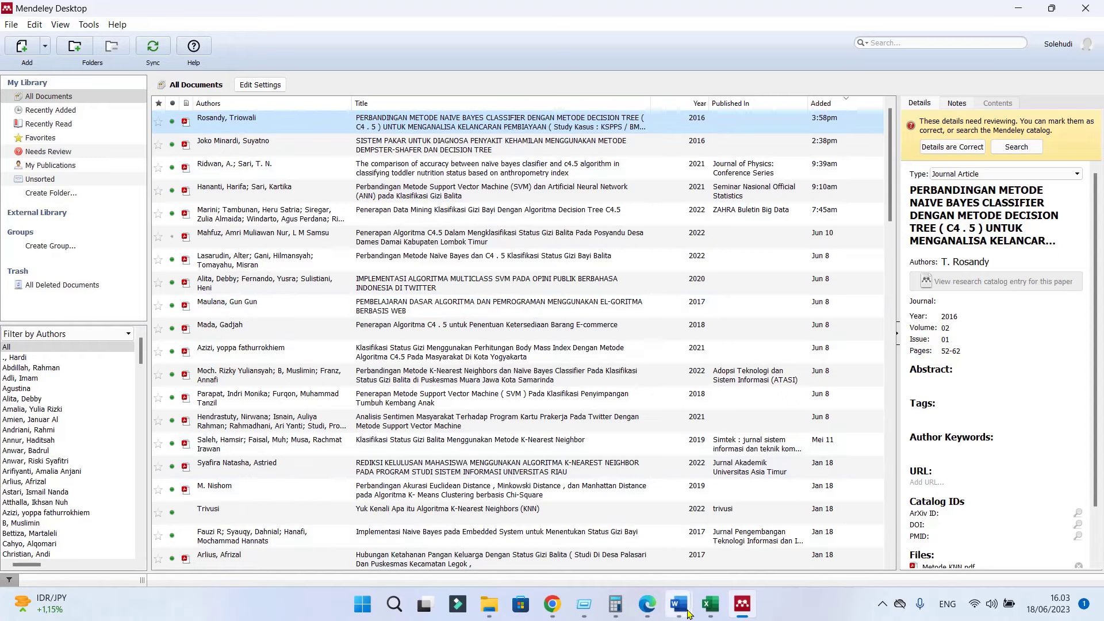
pyautogui.moveTo(678, 604)
pyautogui.click(881, 534)
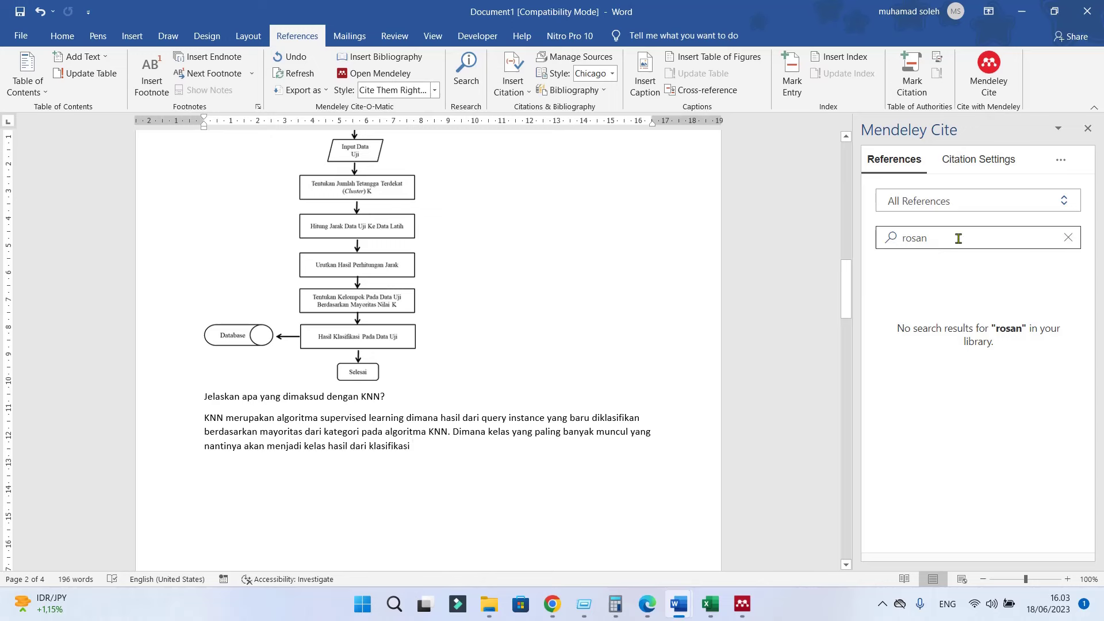
pyautogui.click(1067, 238)
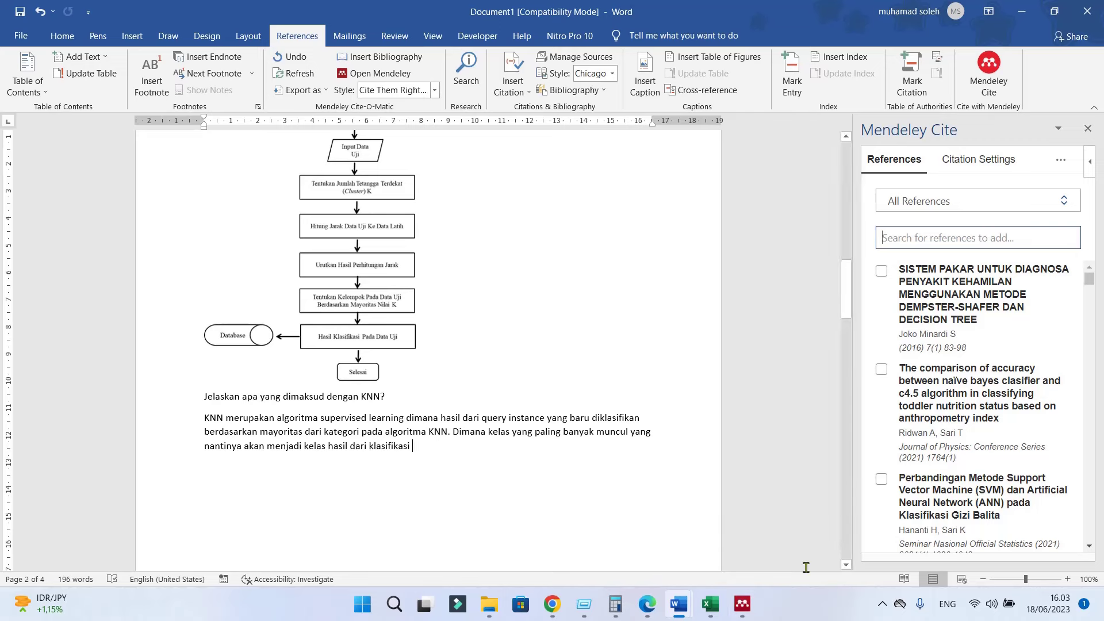
pyautogui.click(742, 604)
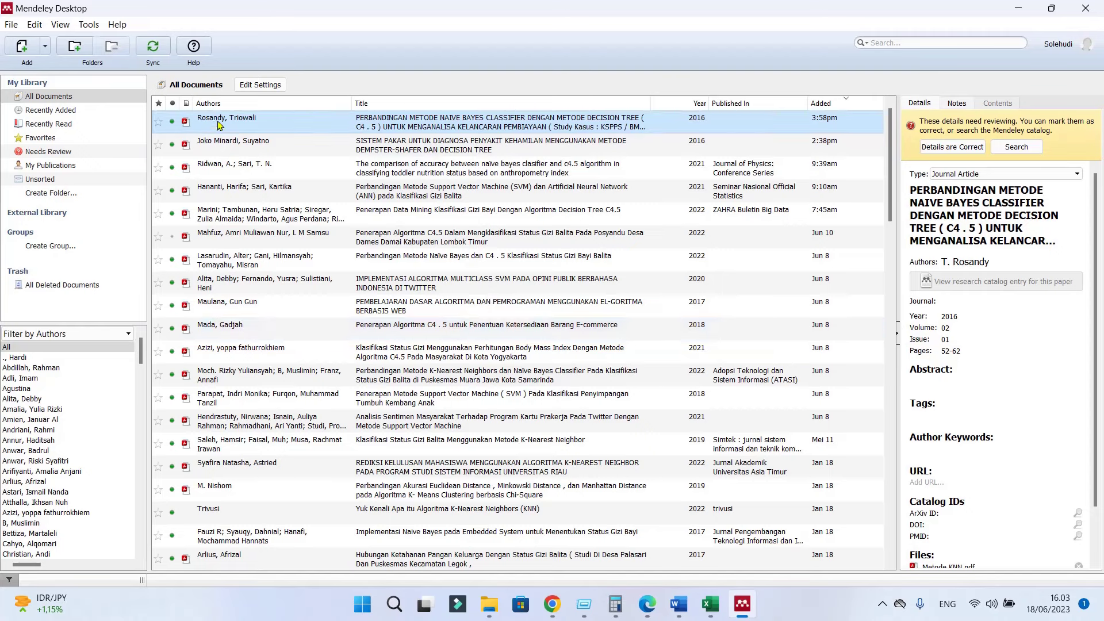
pyautogui.click(678, 604)
pyautogui.click(907, 554)
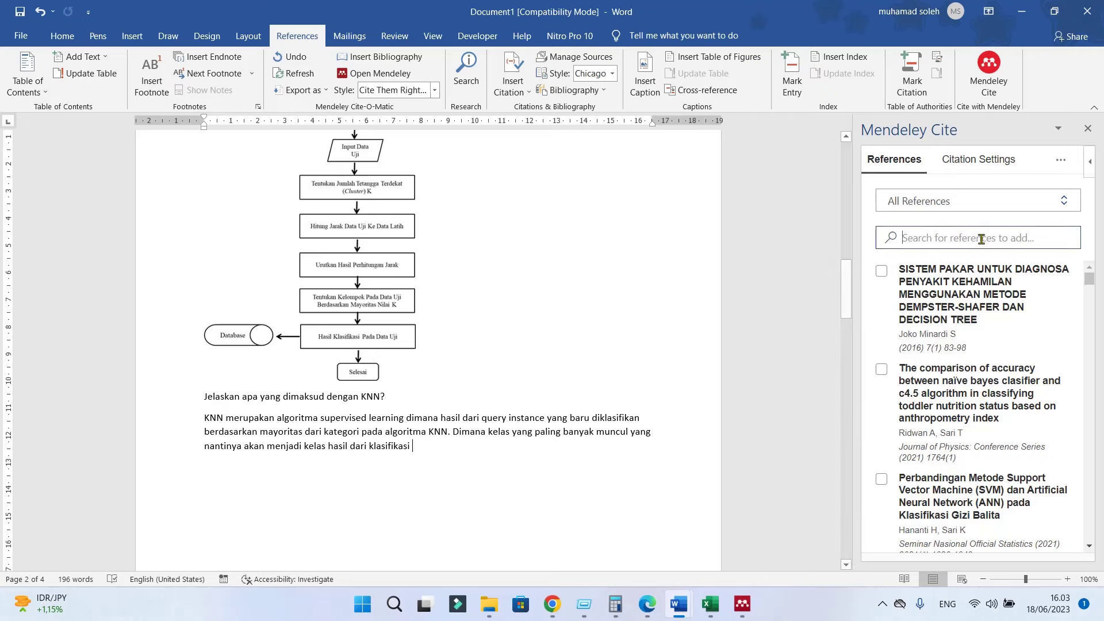
pyautogui.write('r')
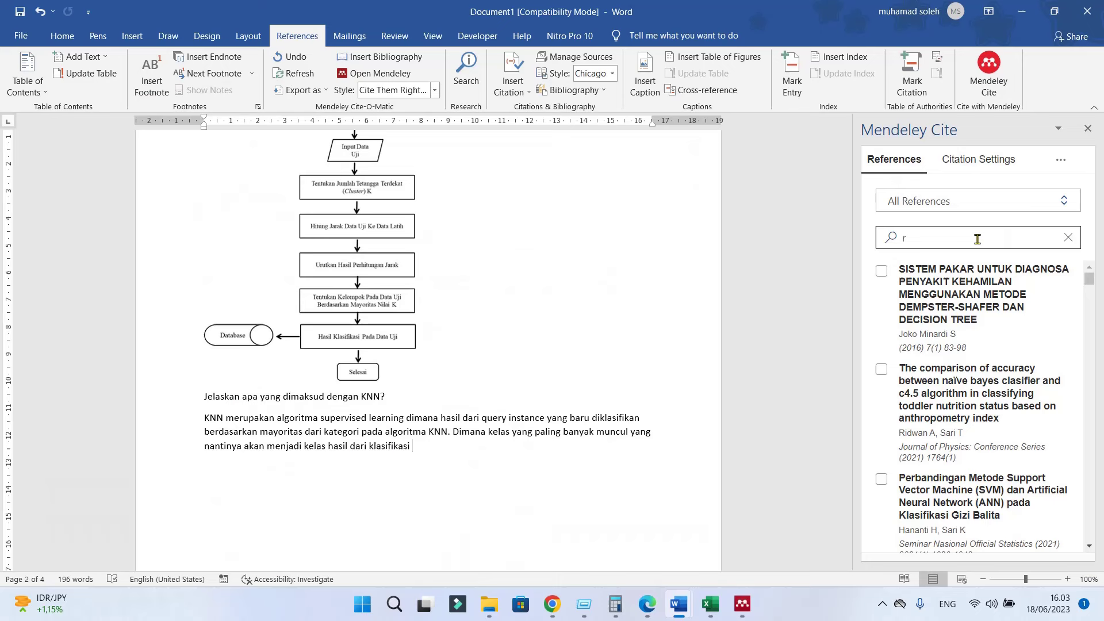
pyautogui.click(975, 237)
pyautogui.write('n')
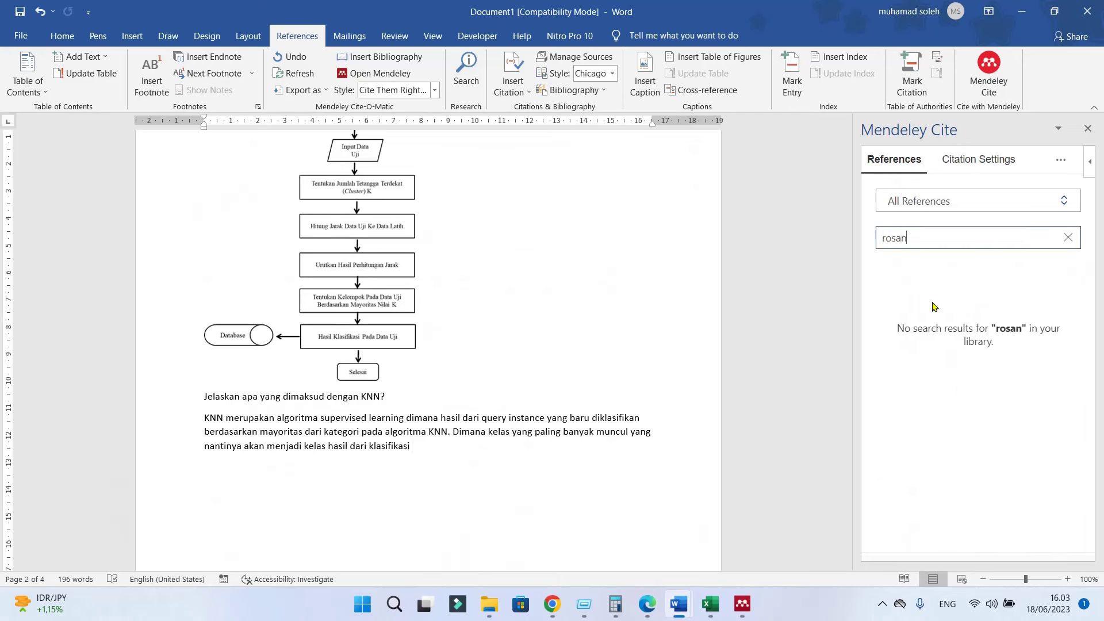
pyautogui.scroll(1, 584, 370)
pyautogui.scroll(3, 593, 372)
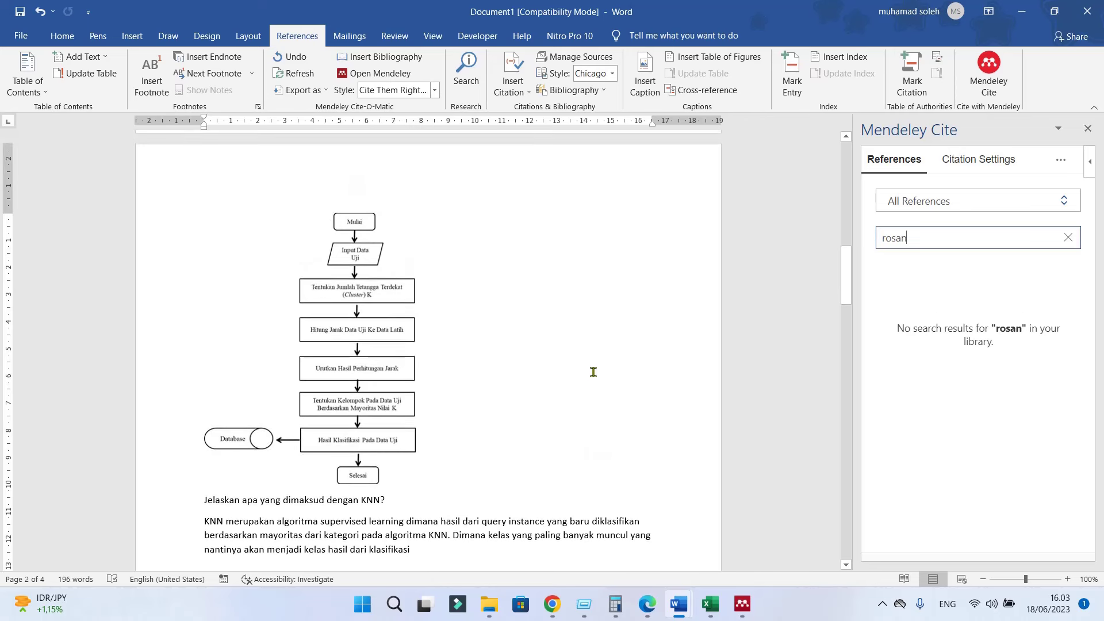
pyautogui.scroll(-1, 680, 416)
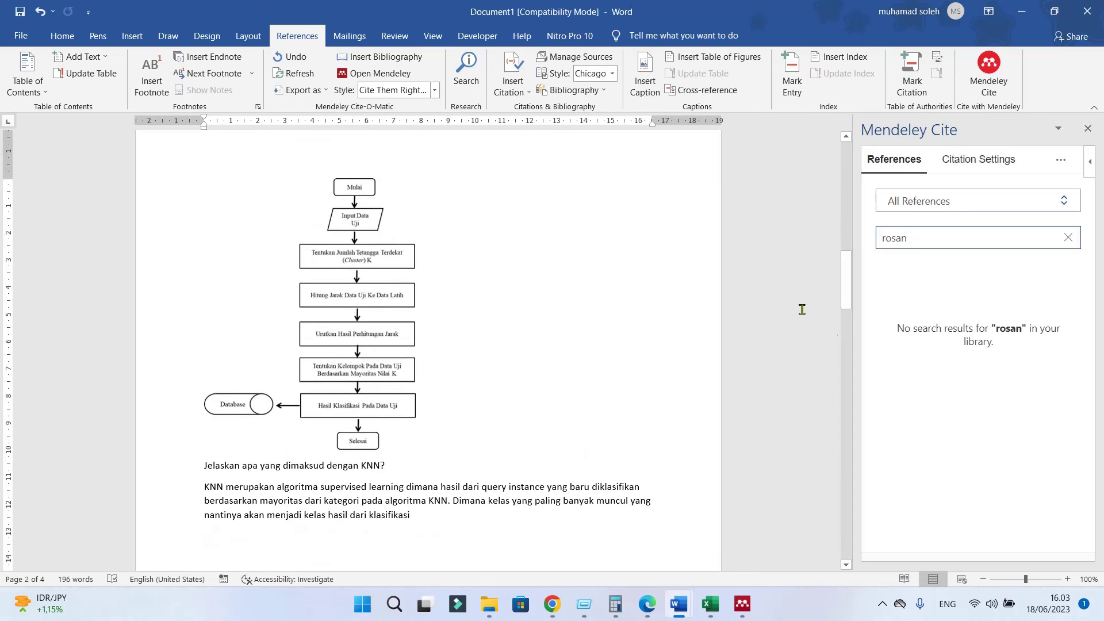
# Update Mendeley Cite from the library and shorten the search term to 'rosa'
pyautogui.click(1061, 164)
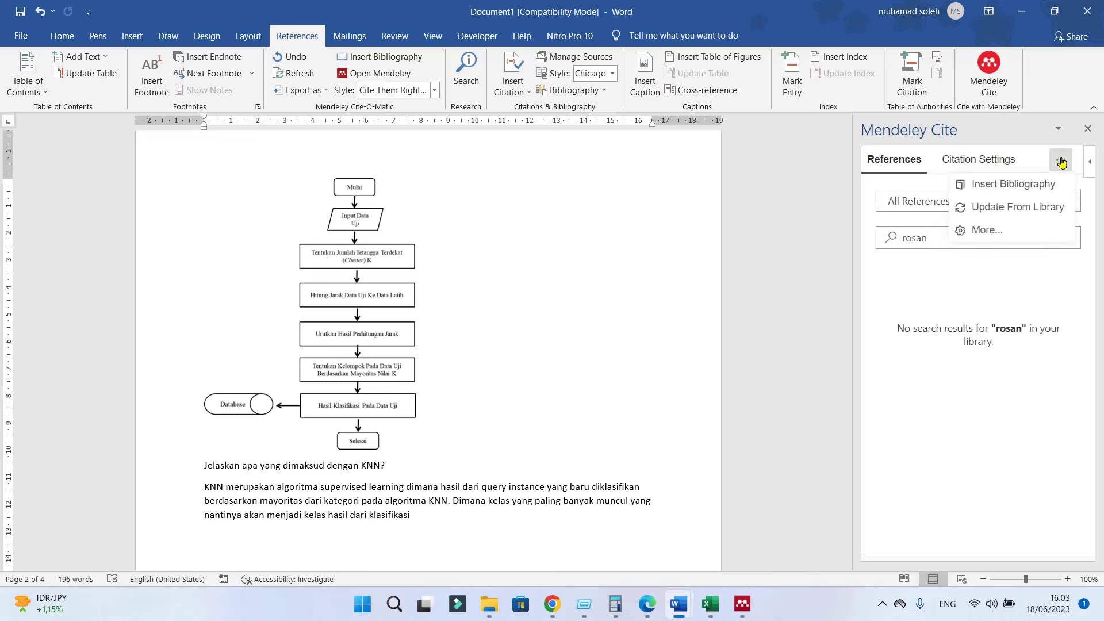
pyautogui.click(1023, 215)
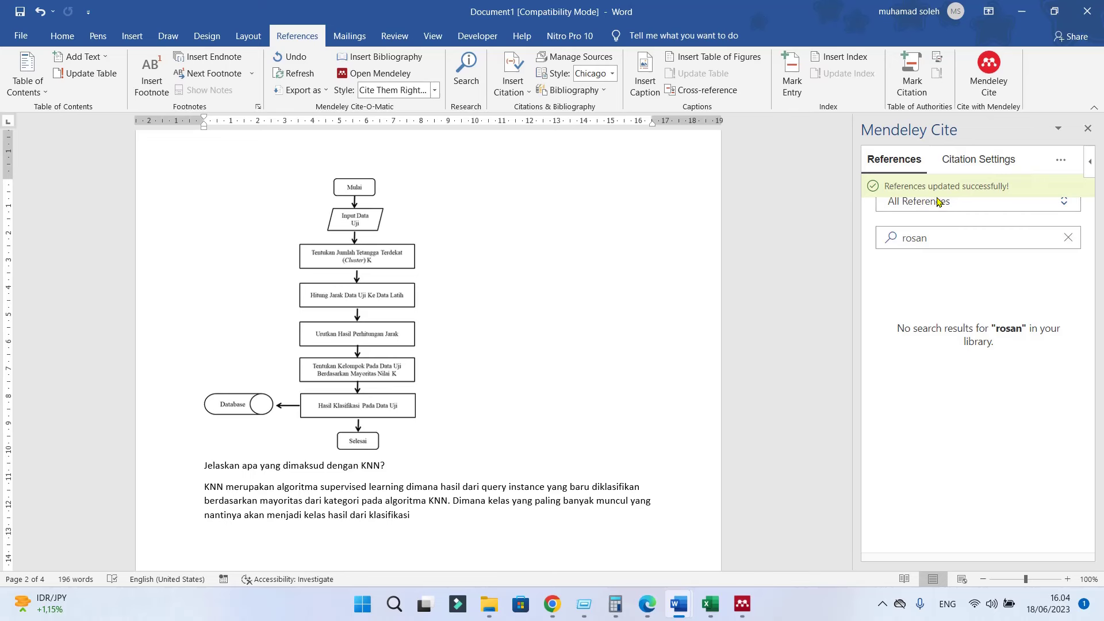
pyautogui.click(939, 237)
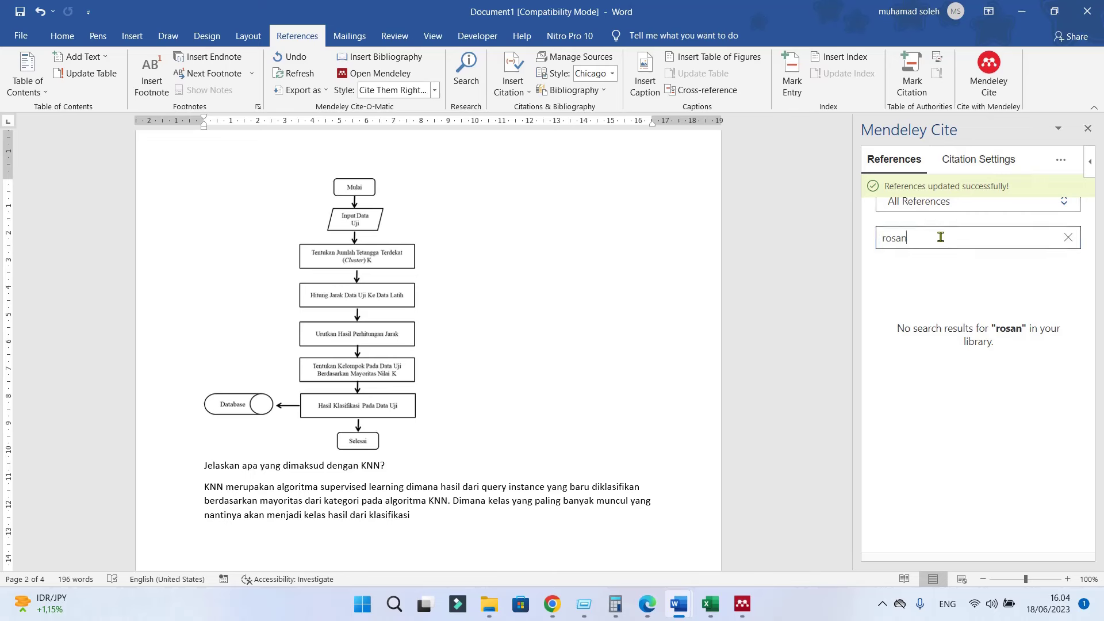
pyautogui.press('BackSpace')
pyautogui.press('BackSpace')
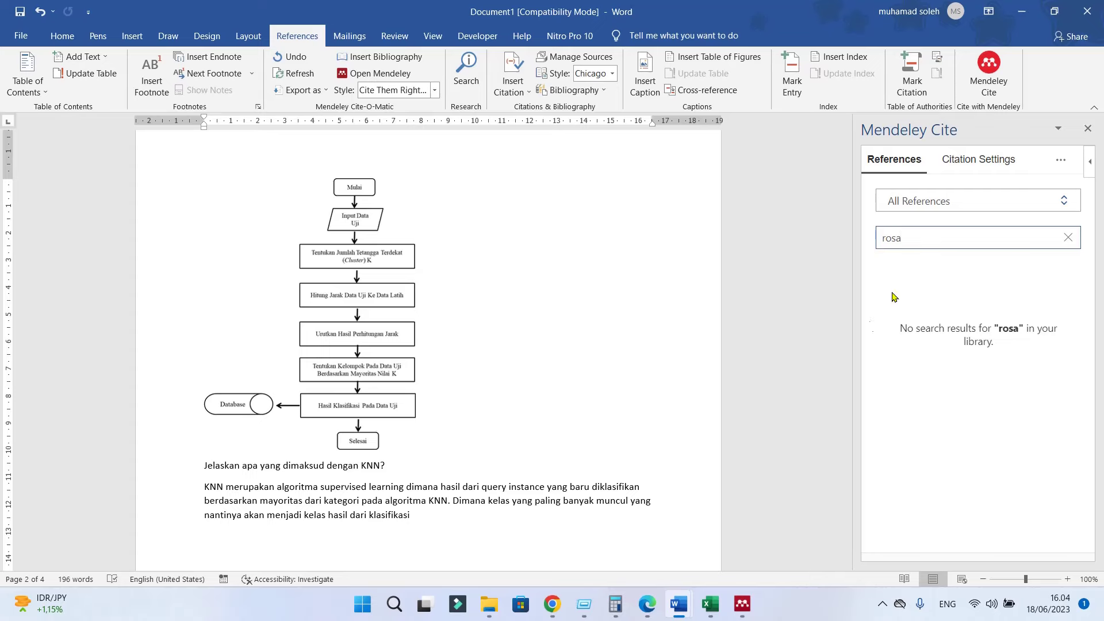
# Attempt a Mendeley Desktop sync, which fails with a network error, then close Mendeley
pyautogui.click(743, 604)
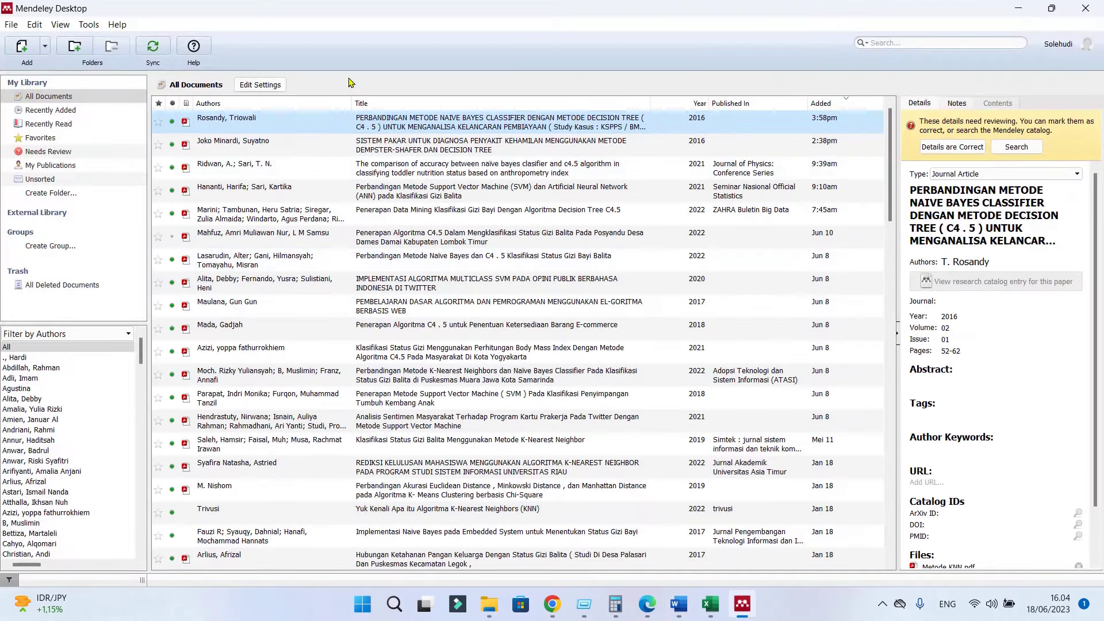
pyautogui.click(151, 49)
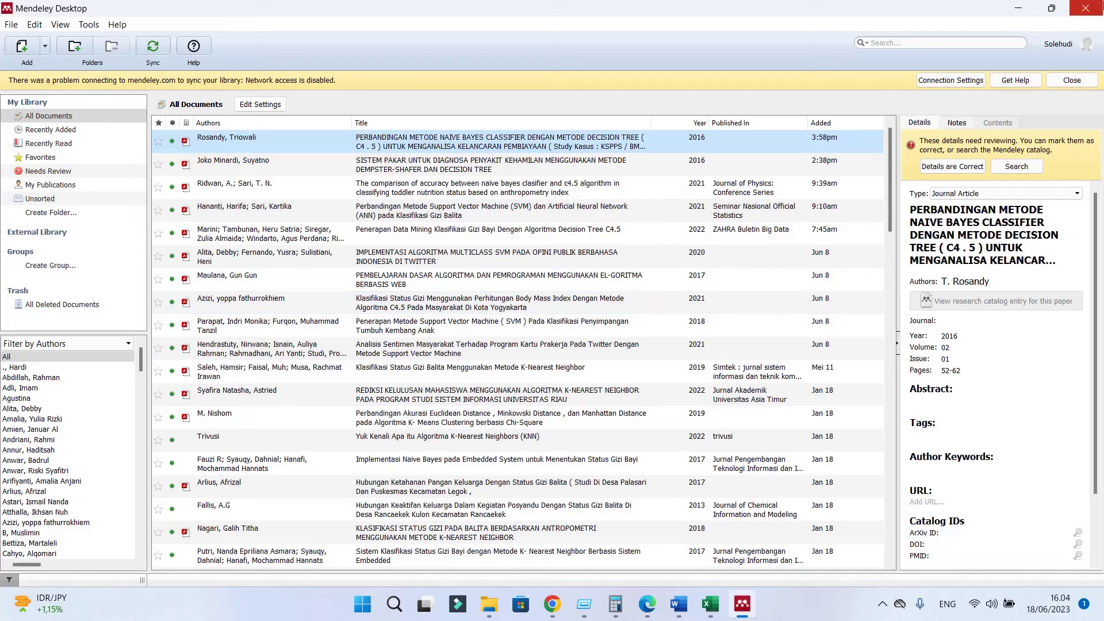
pyautogui.click(1090, 7)
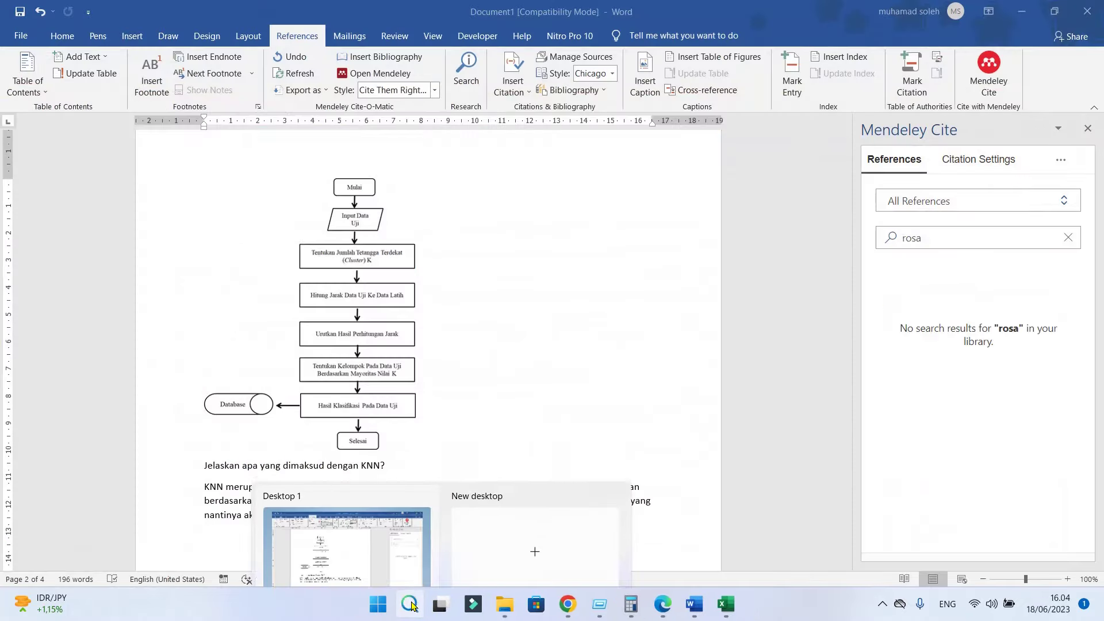
# Launch Mendeley Desktop, update Mendeley Cite from the library, and maximize the Mendeley window
pyautogui.click(410, 603)
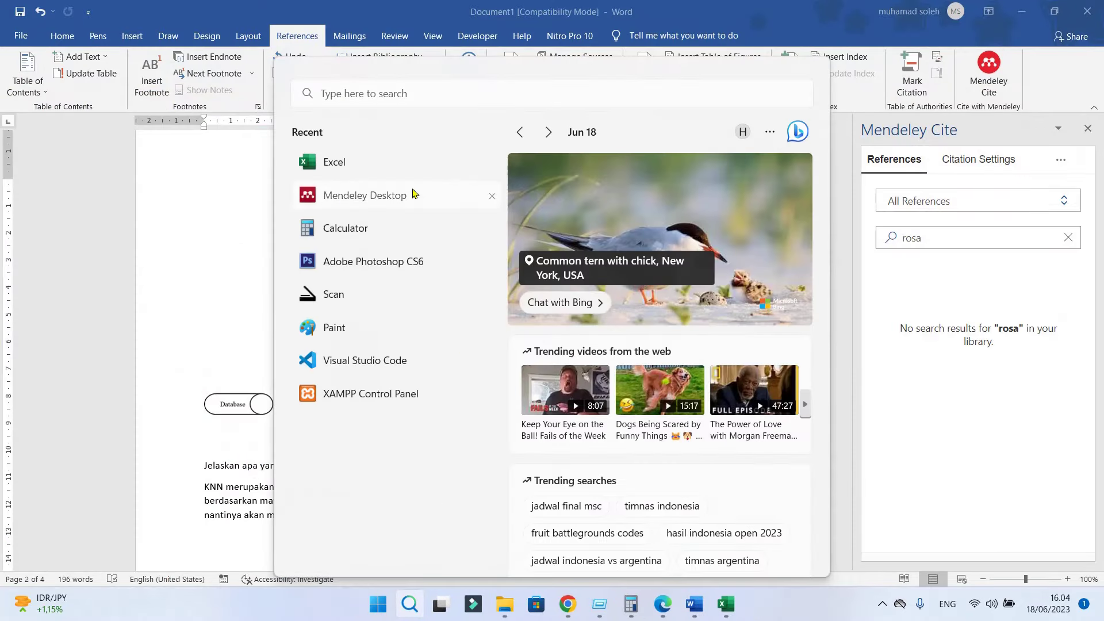
pyautogui.click(418, 195)
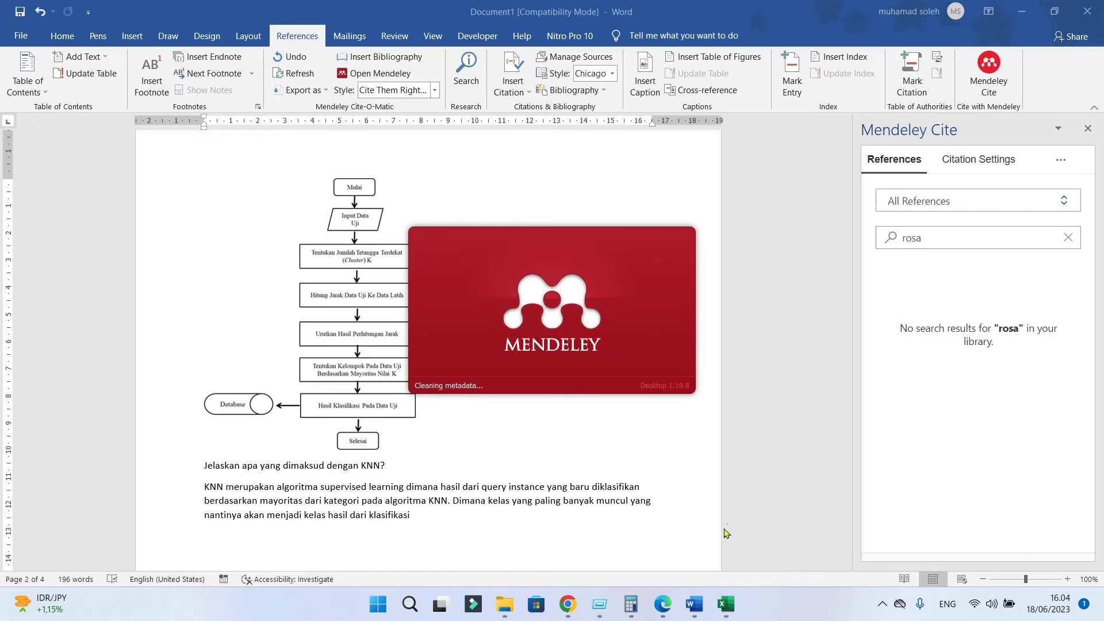
pyautogui.moveTo(681, 604)
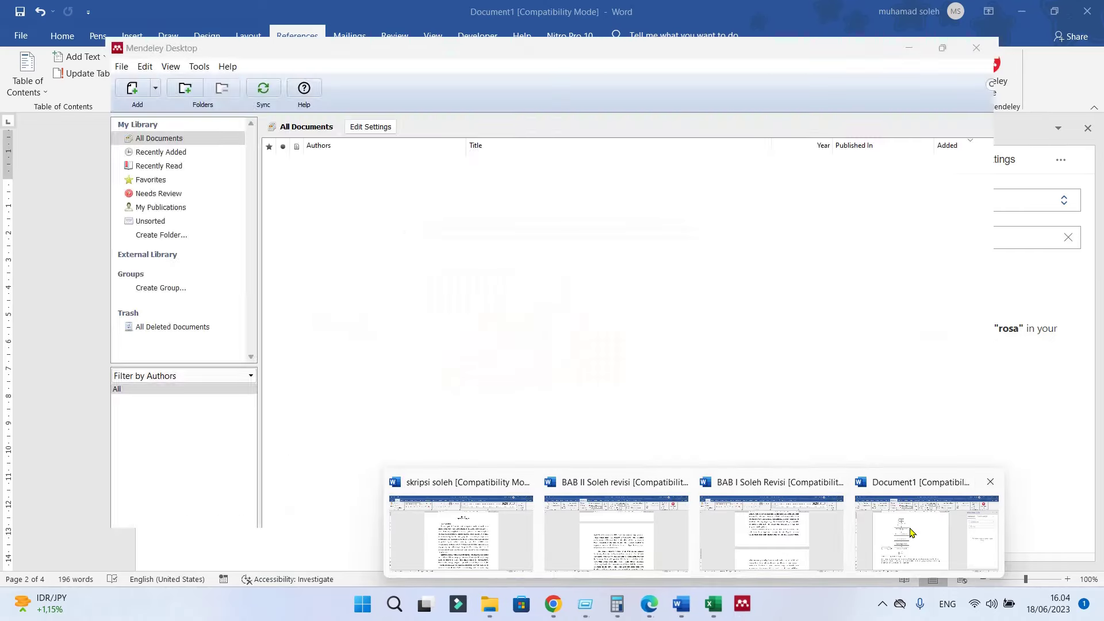
pyautogui.click(926, 535)
pyautogui.click(1061, 160)
pyautogui.click(1042, 207)
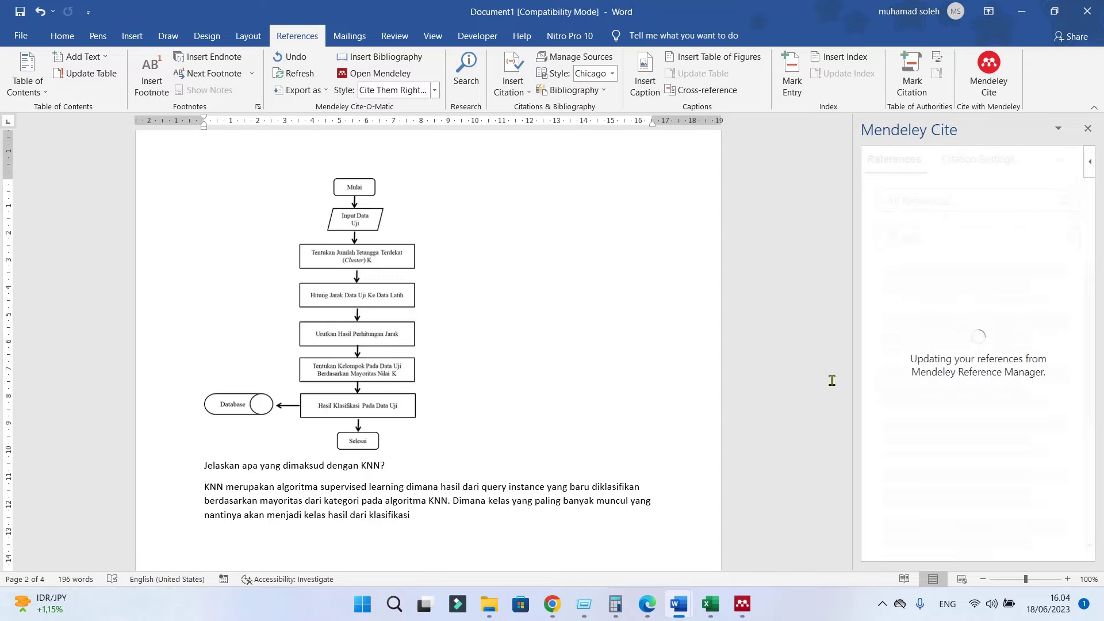
pyautogui.click(743, 604)
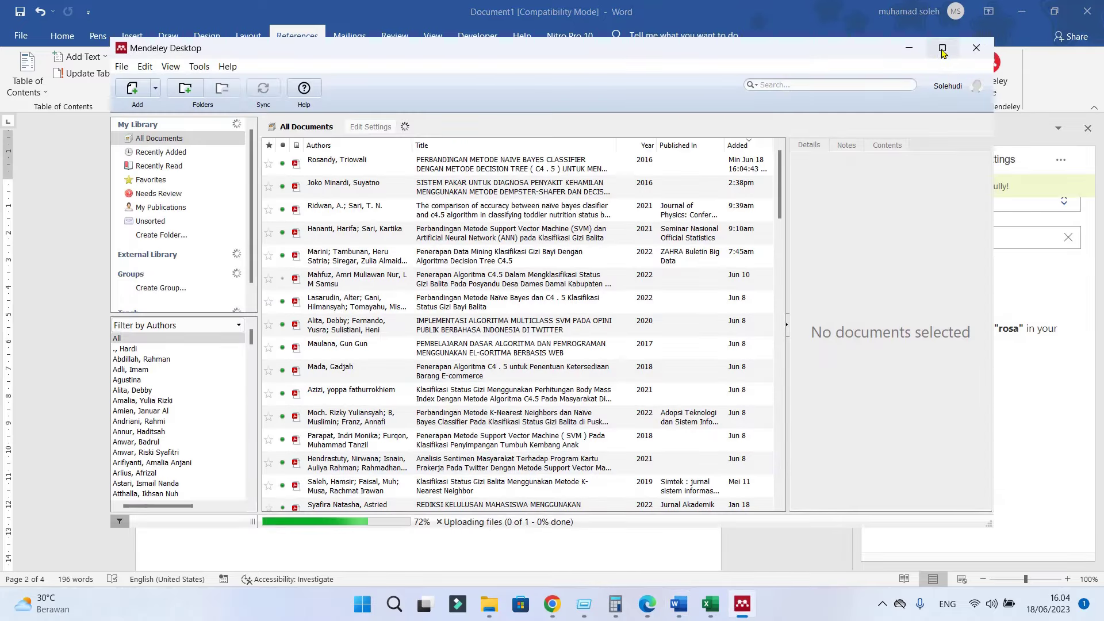
pyautogui.click(942, 48)
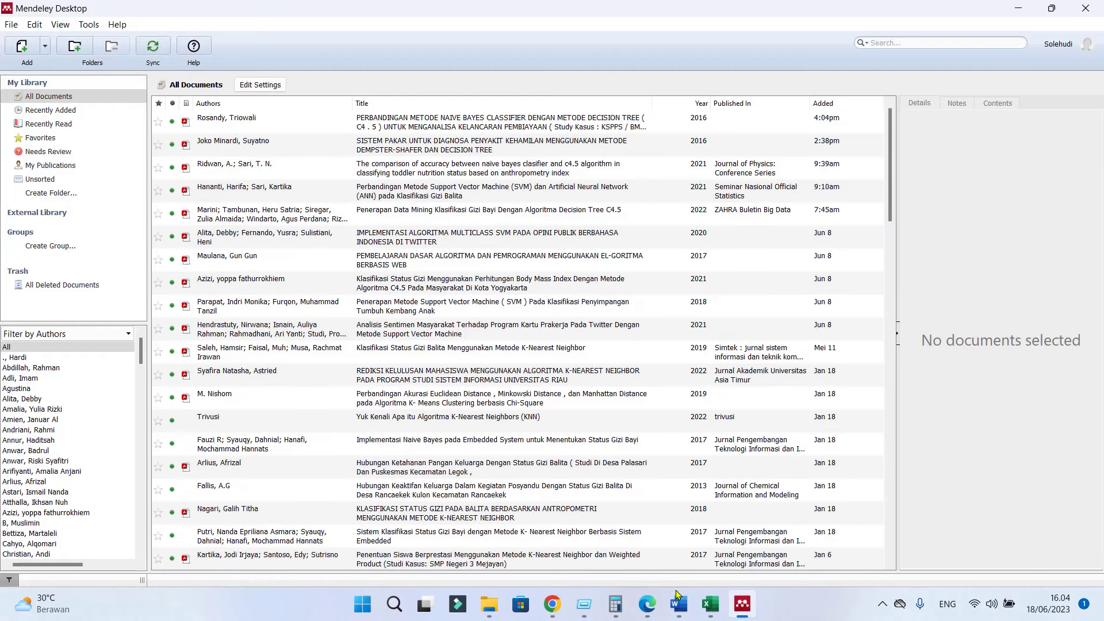
# Shorten Word's Mendeley Cite search to 'ros', which still returns no results
pyautogui.moveTo(678, 603)
pyautogui.click(906, 540)
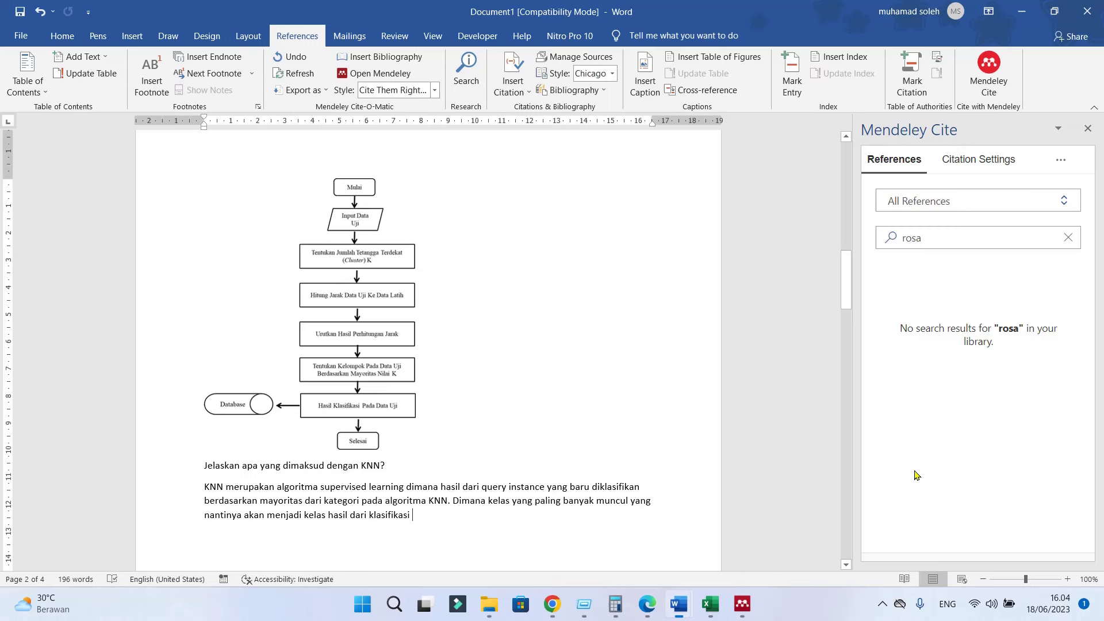
pyautogui.click(1001, 237)
pyautogui.press('BackSpace')
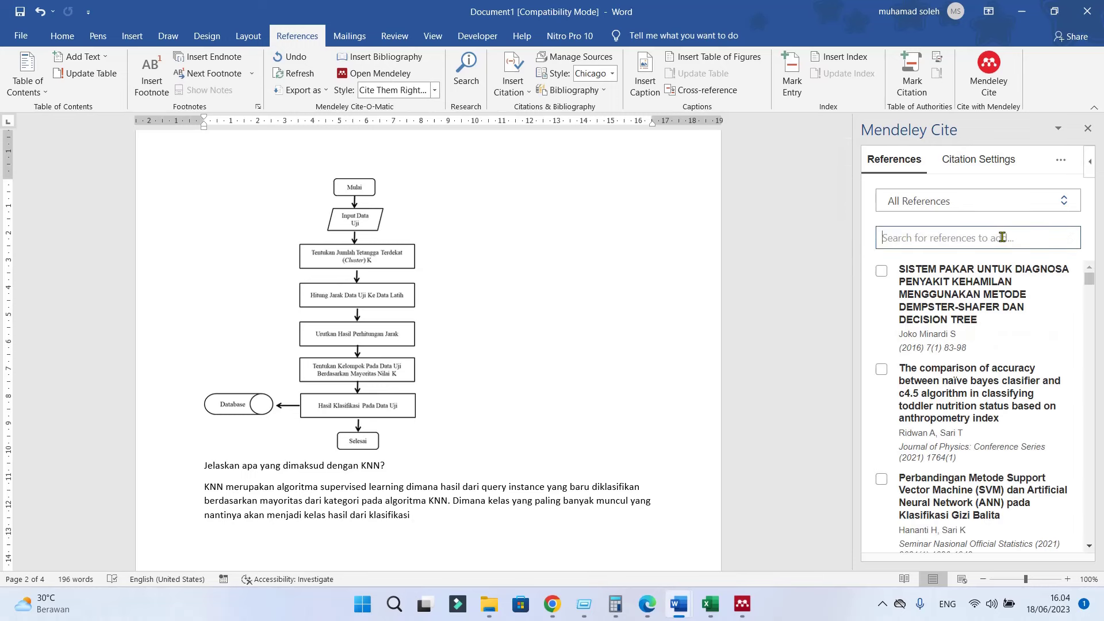
pyautogui.write('ros')
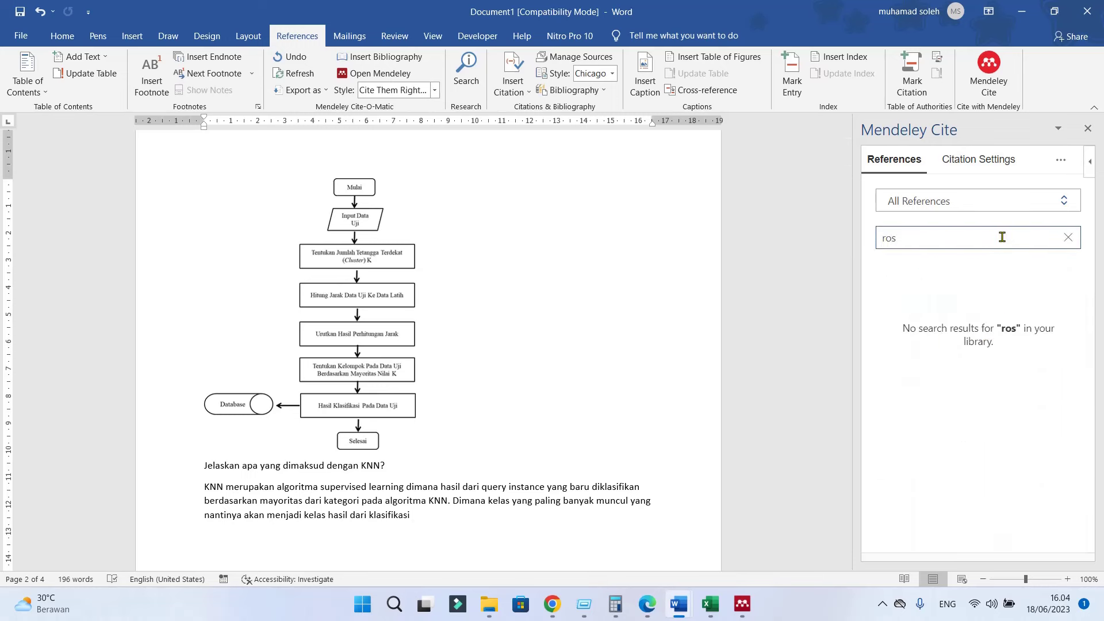
# Search Mendeley Desktop for 'rosa' and view the Rosandy 2016 paper's details
pyautogui.click(742, 604)
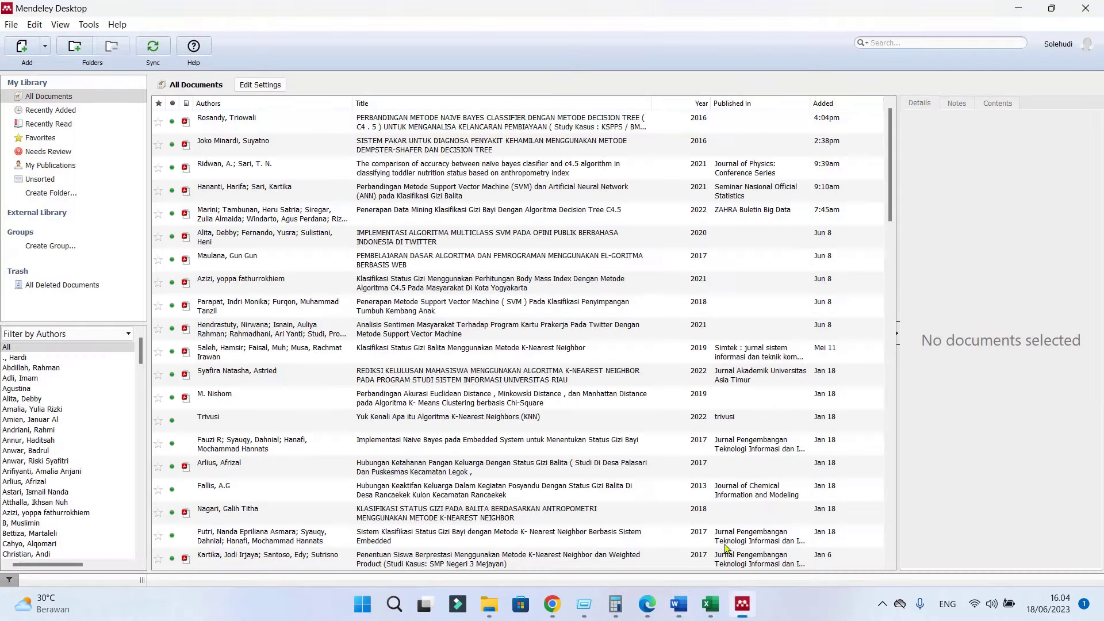
pyautogui.click(891, 42)
pyautogui.write('rosa')
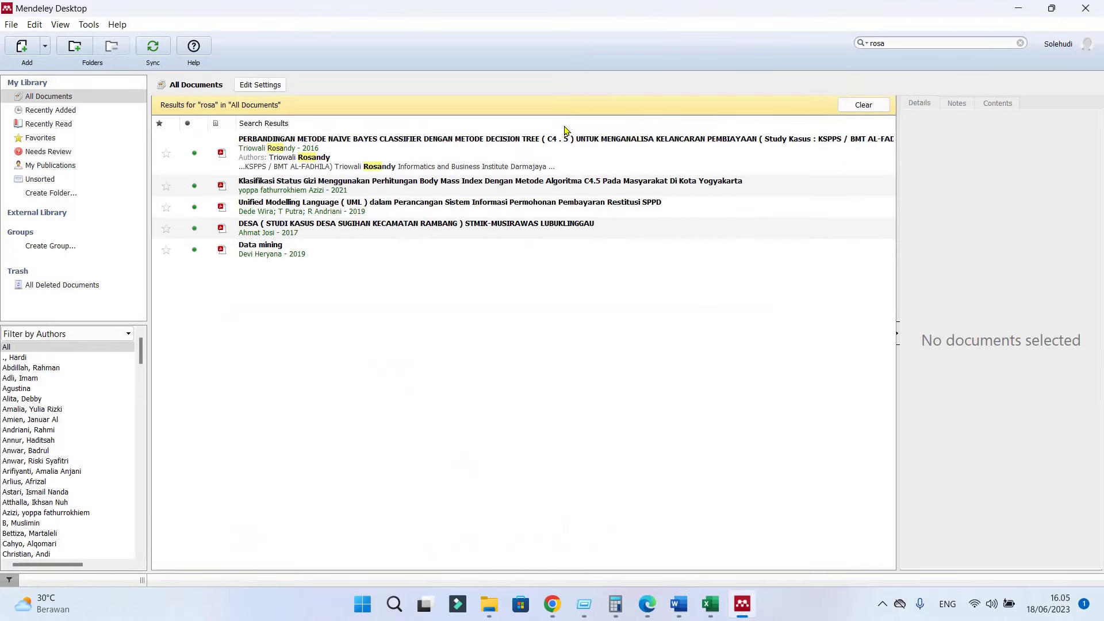
pyautogui.click(561, 139)
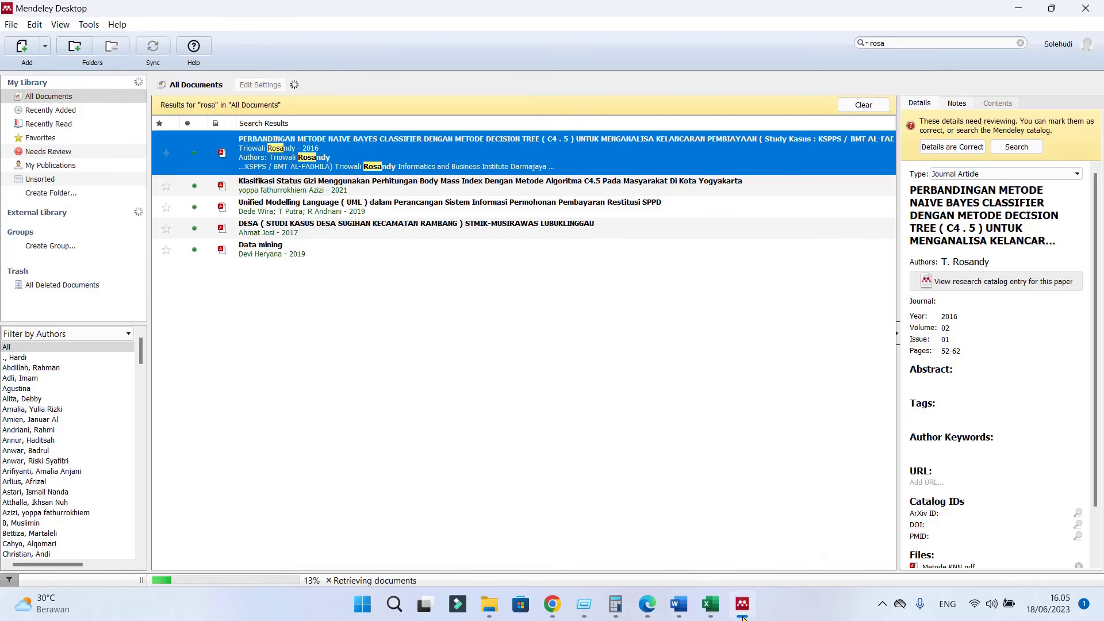
pyautogui.click(741, 603)
# Refresh Mendeley Cite, select the Rosandy 2016 paper, and insert (Rosandy, 2016) at the paragraph end
pyautogui.click(1063, 172)
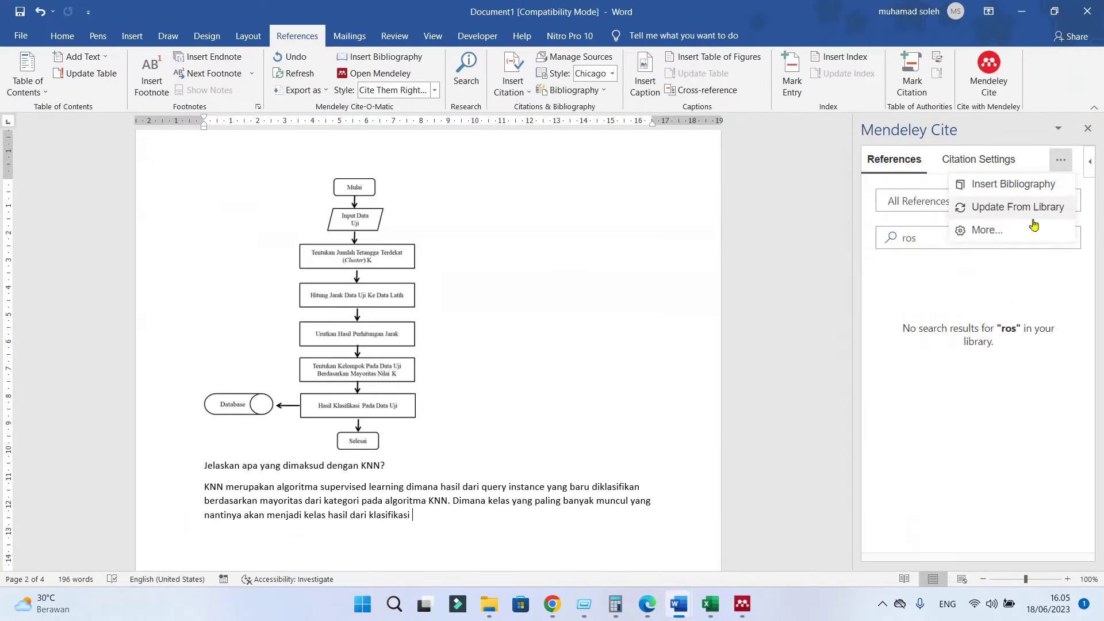
pyautogui.click(1001, 208)
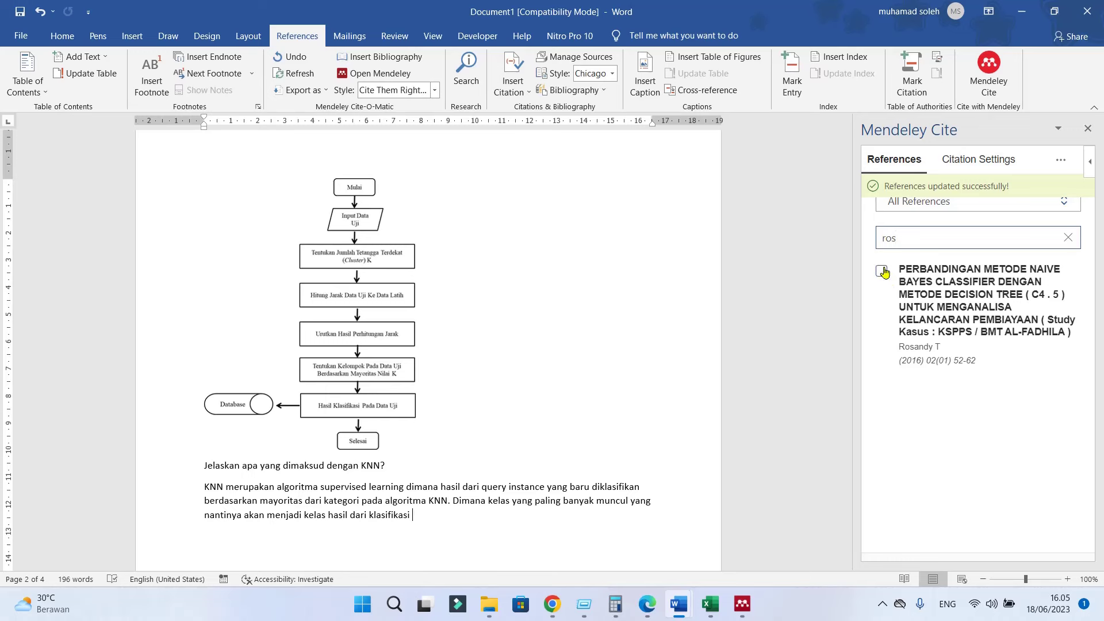
pyautogui.click(881, 270)
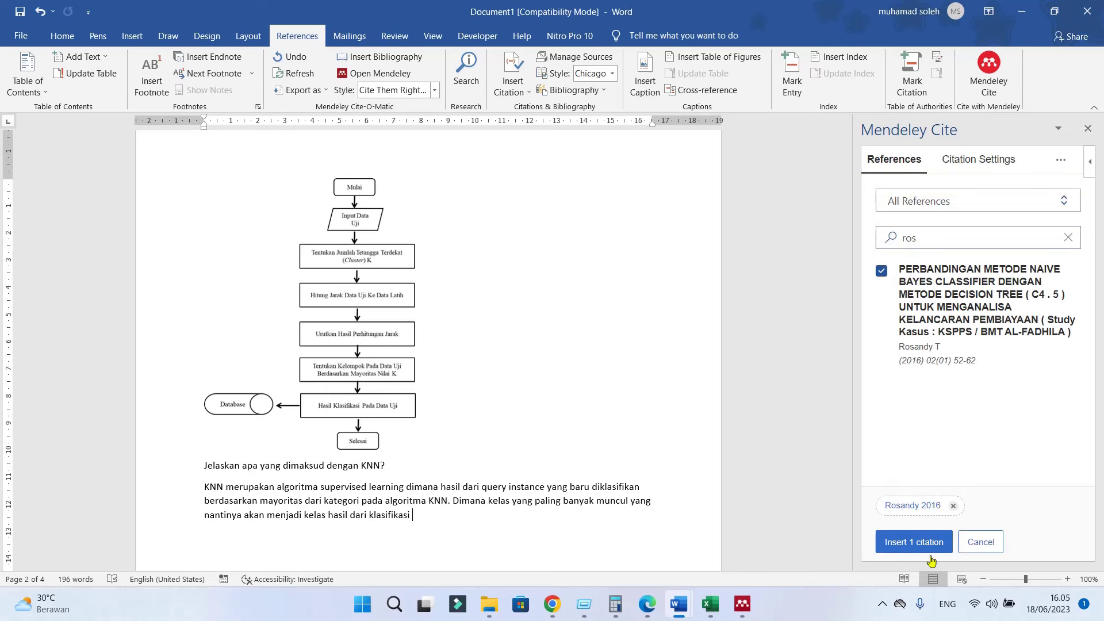
pyautogui.click(926, 546)
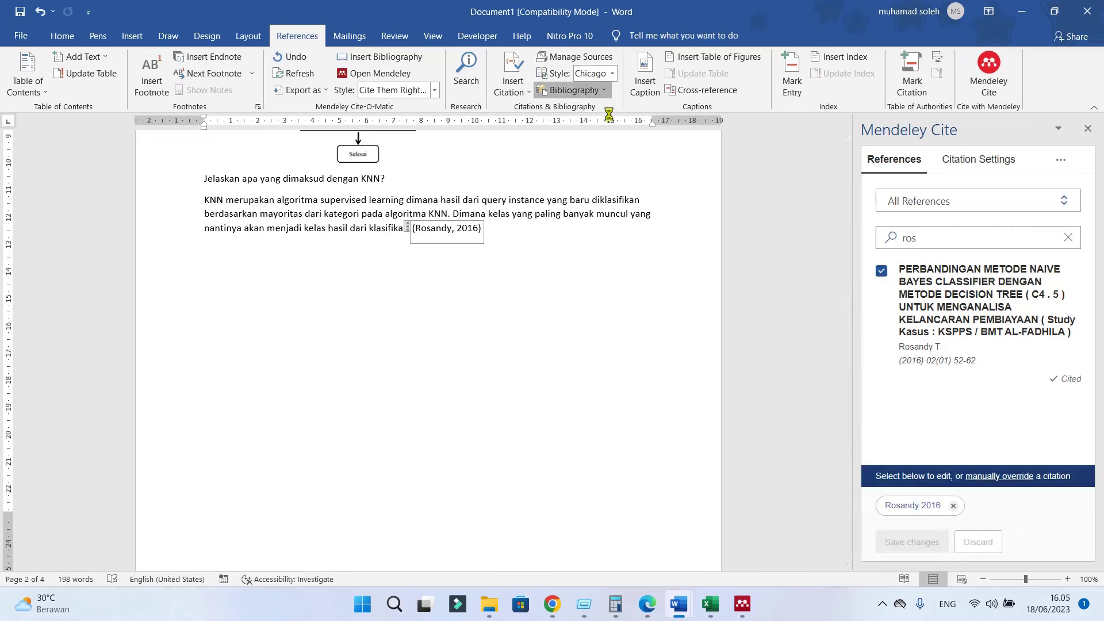
# Browse and dismiss the Bibliography gallery, then return to Mendeley Desktop's 'rosa' results
pyautogui.click(603, 90)
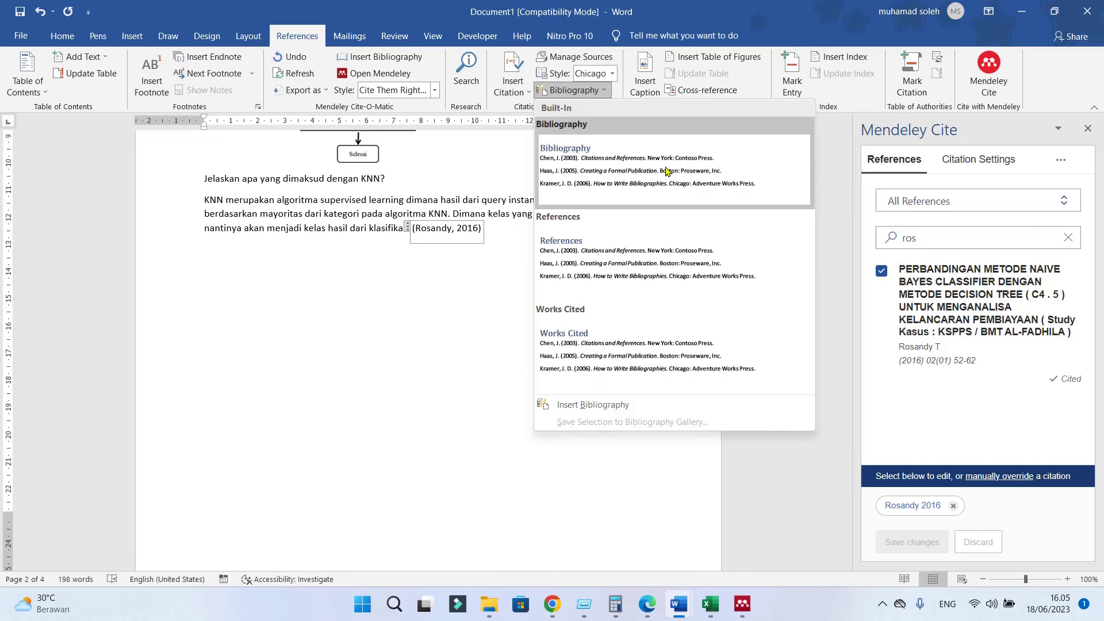
pyautogui.click(648, 174)
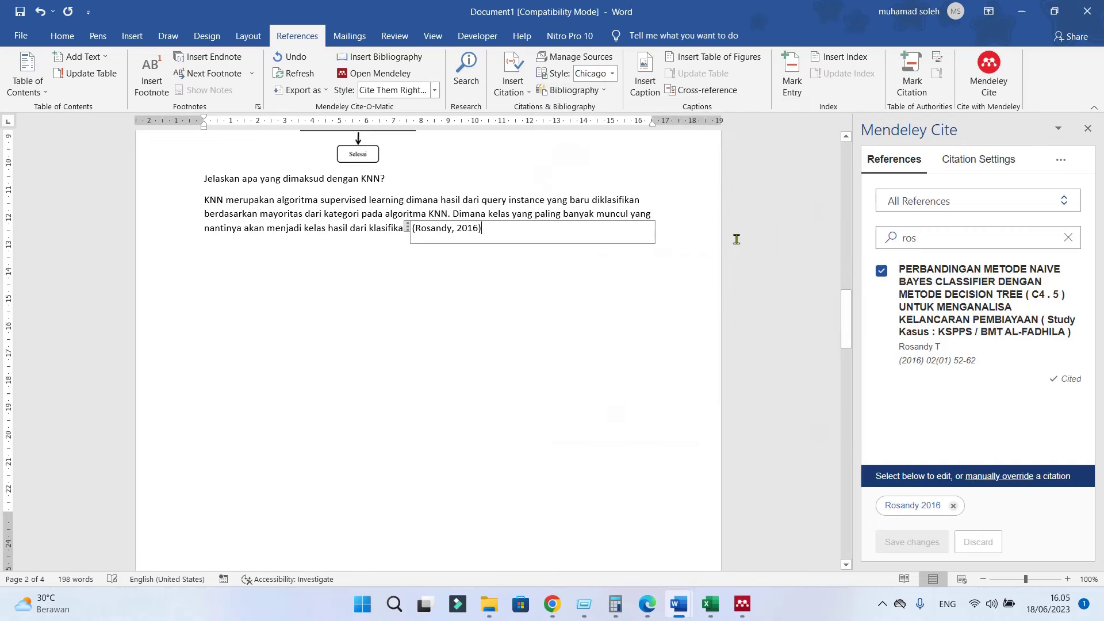
pyautogui.click(1061, 161)
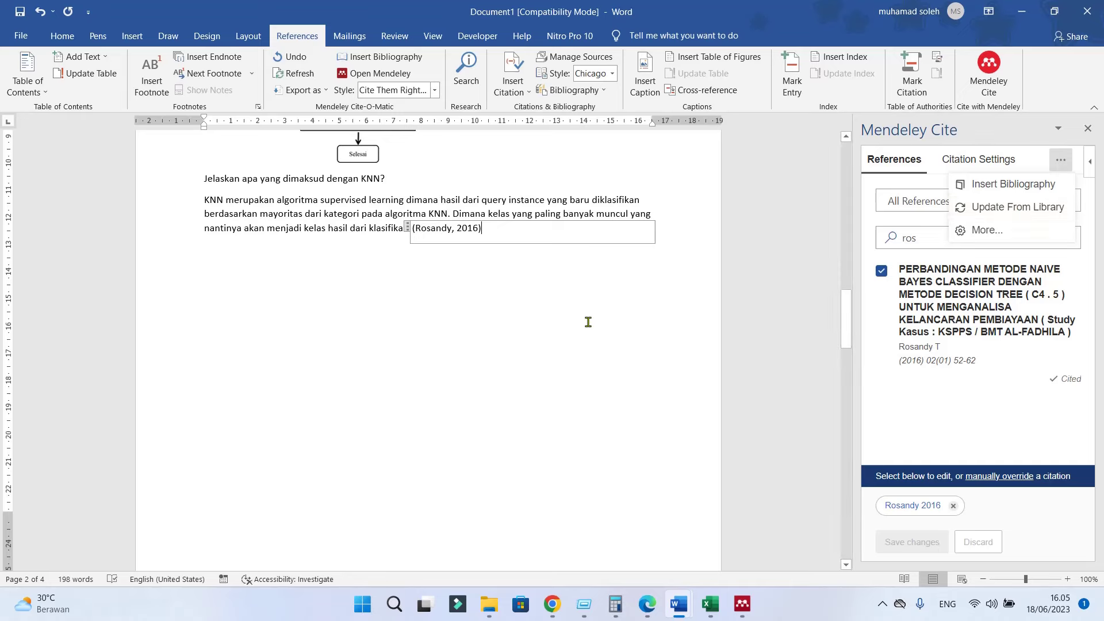
pyautogui.click(559, 451)
pyautogui.click(742, 604)
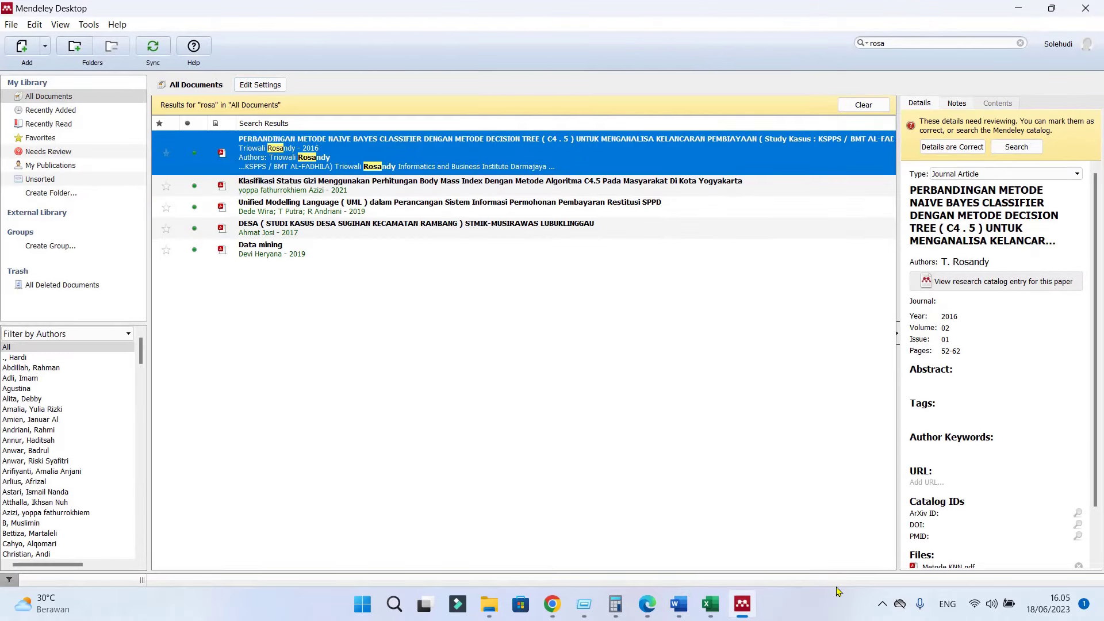
pyautogui.click(883, 604)
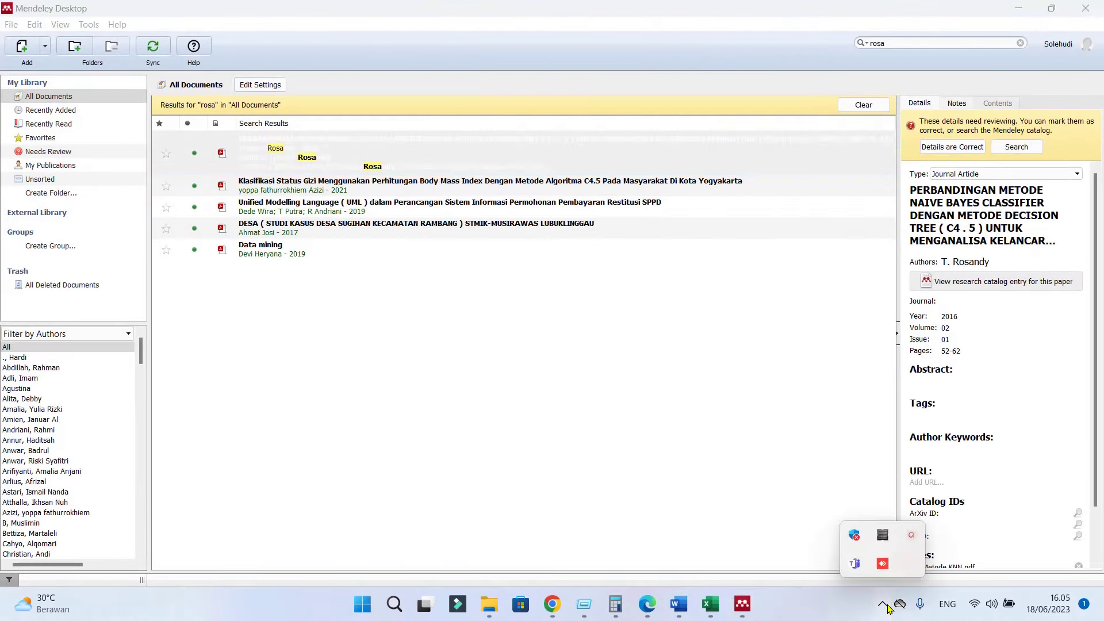
pyautogui.click(910, 541)
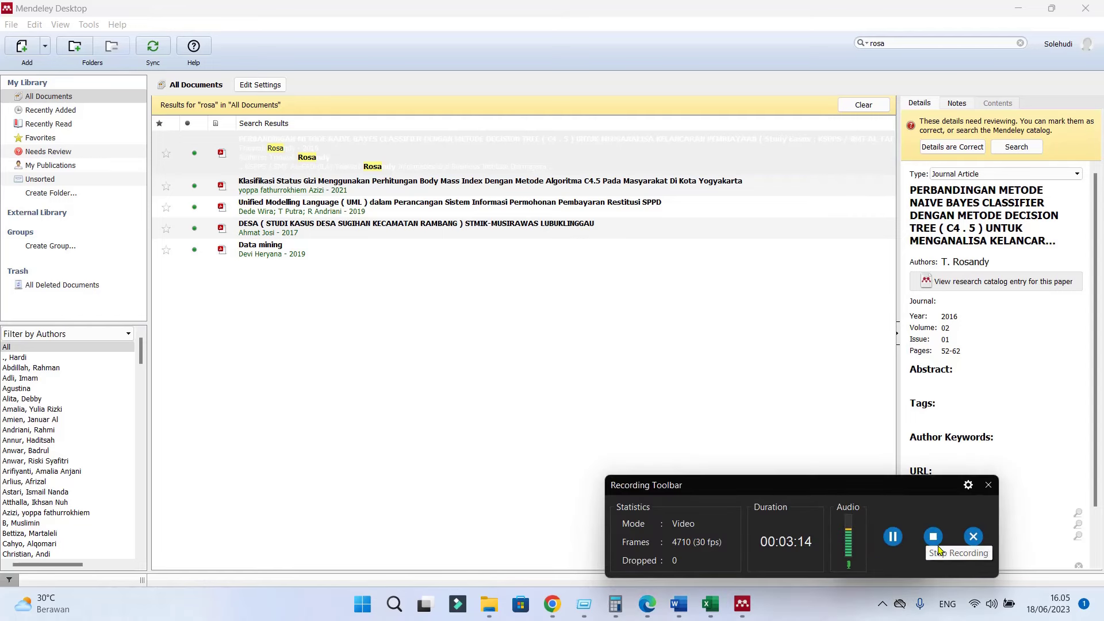